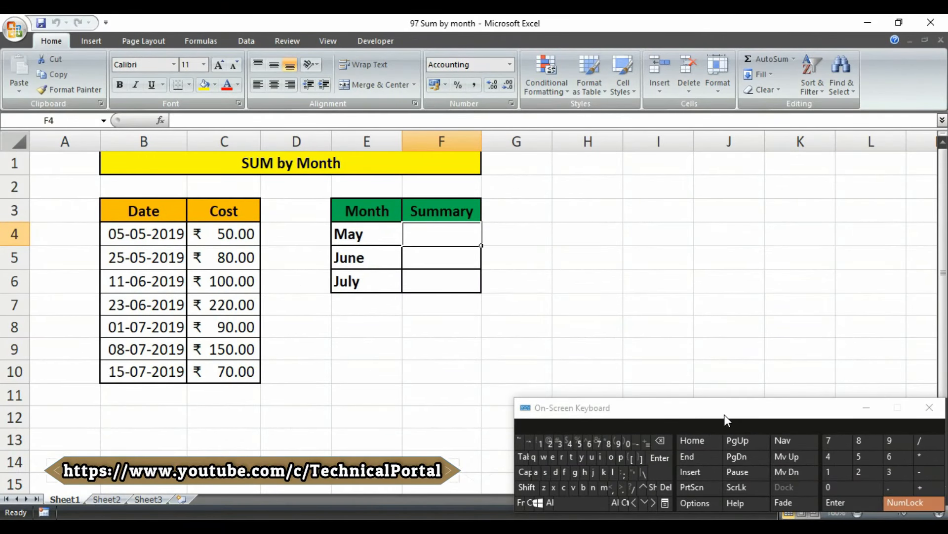
Step: Start a SUMIFS formula in F4 with the costs in C4:C10 as the sum range
mouse_move(713, 409)
mouse_down()
mouse_move(631, 390)
mouse_move(712, 394)
mouse_move(712, 410)
mouse_up()
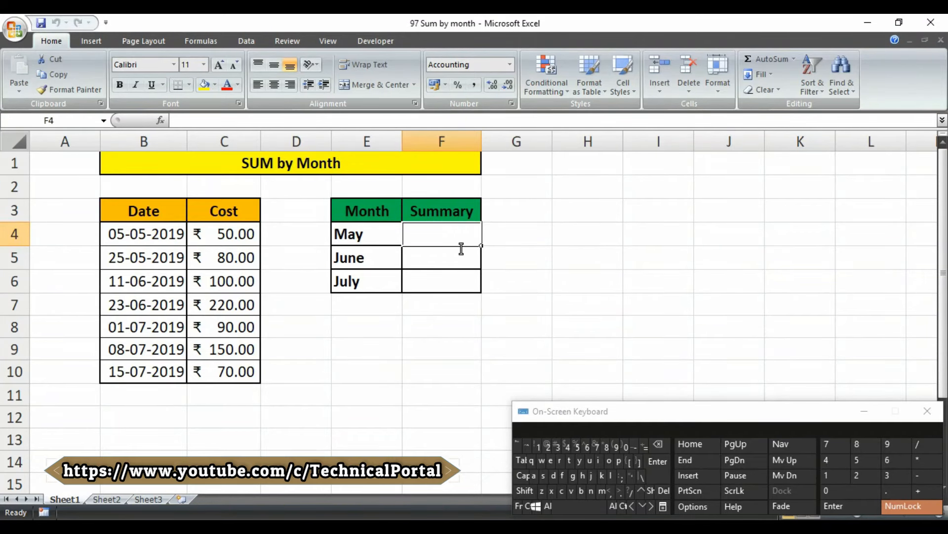
text(=sumifs)
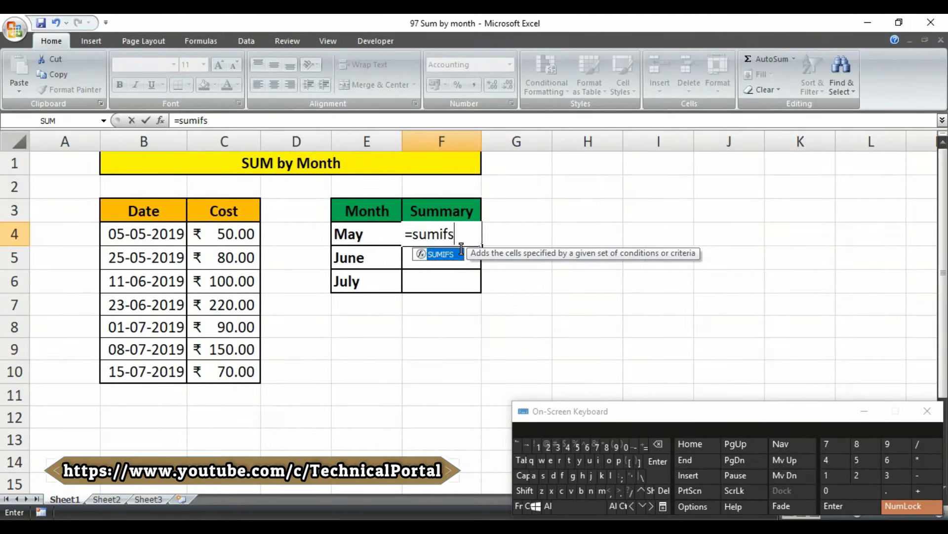
key(Tab)
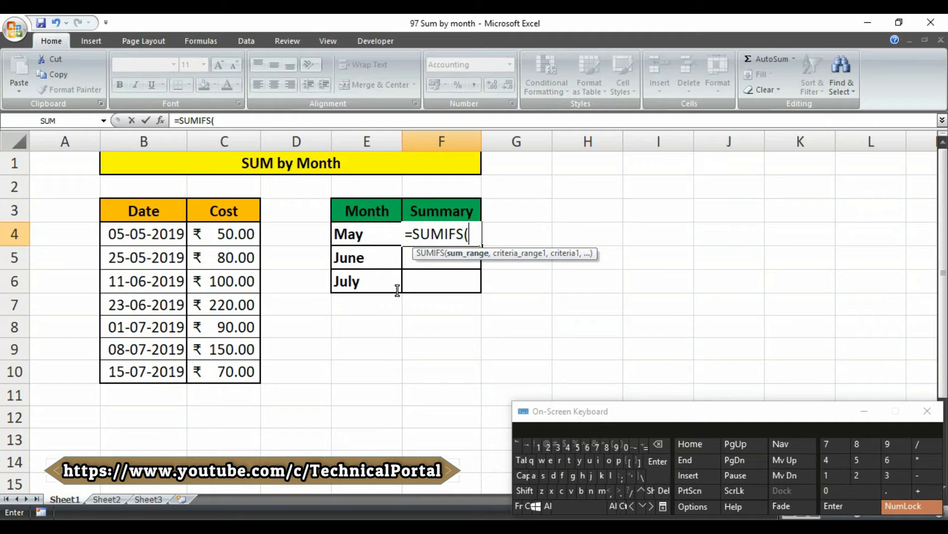
drag(223, 237, 222, 370)
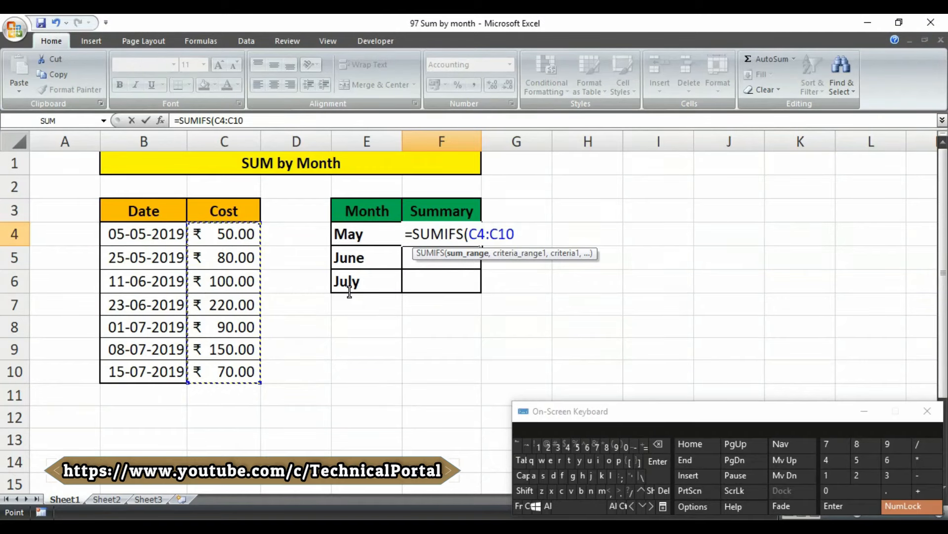
text(,)
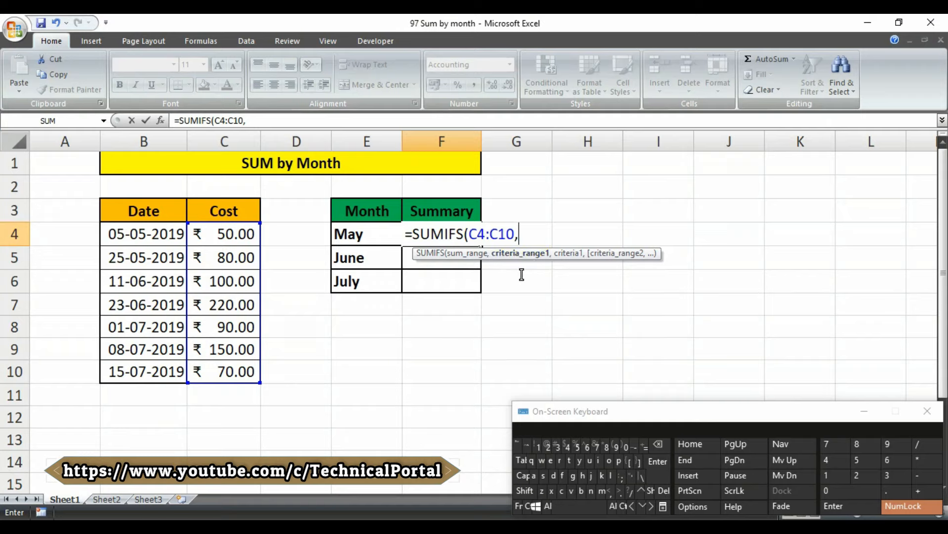
Step: Add the dates in B4:B10 as the first criteria range and make the reference absolute as $B$4:$B$10
drag(132, 233, 126, 371)
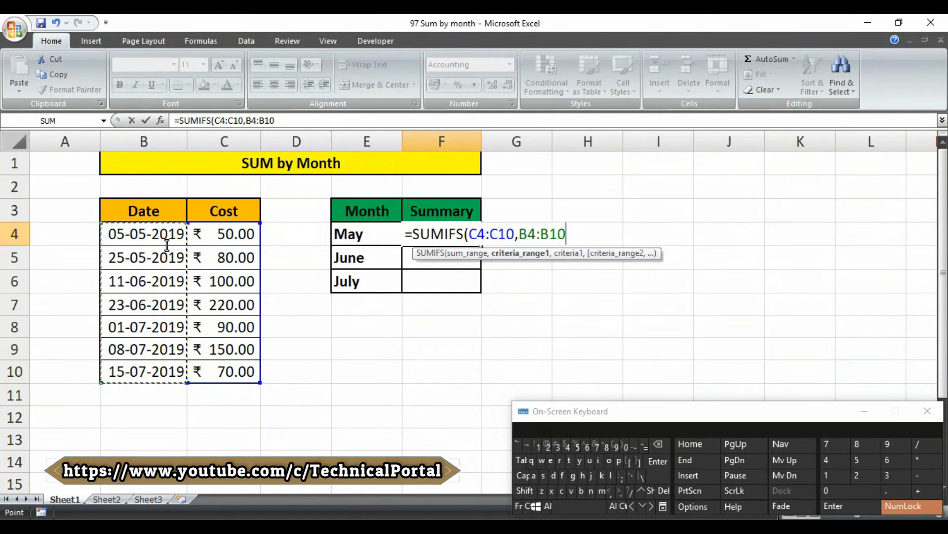
text(,)
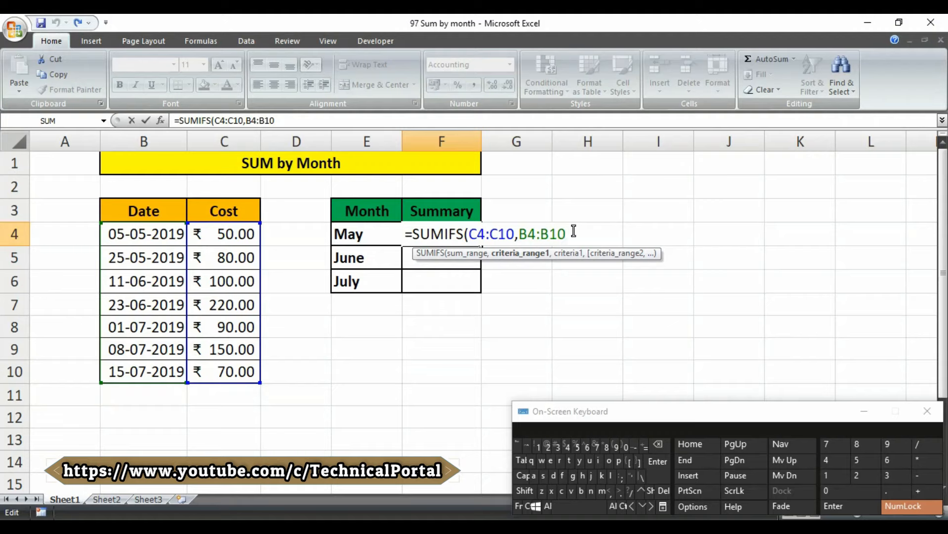
key(F4)
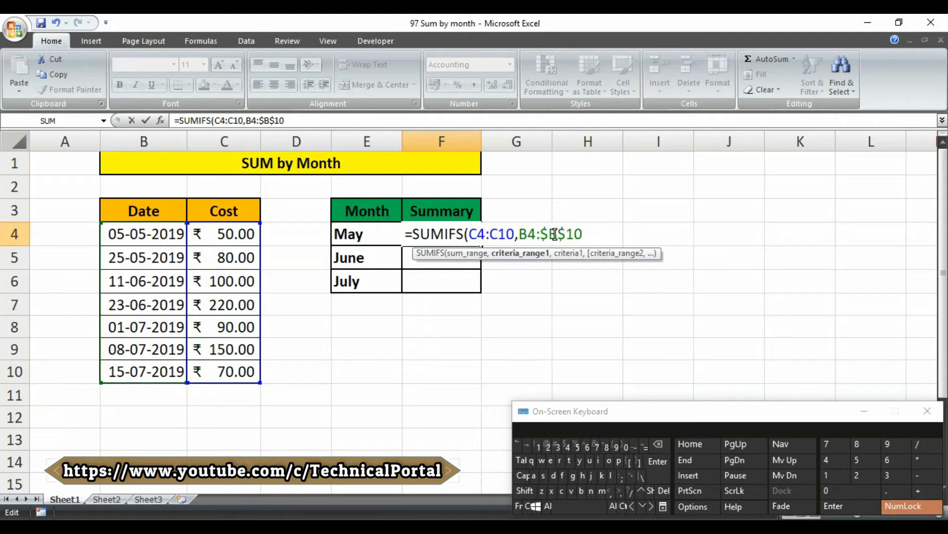
click(528, 233)
key(F4)
click(604, 232)
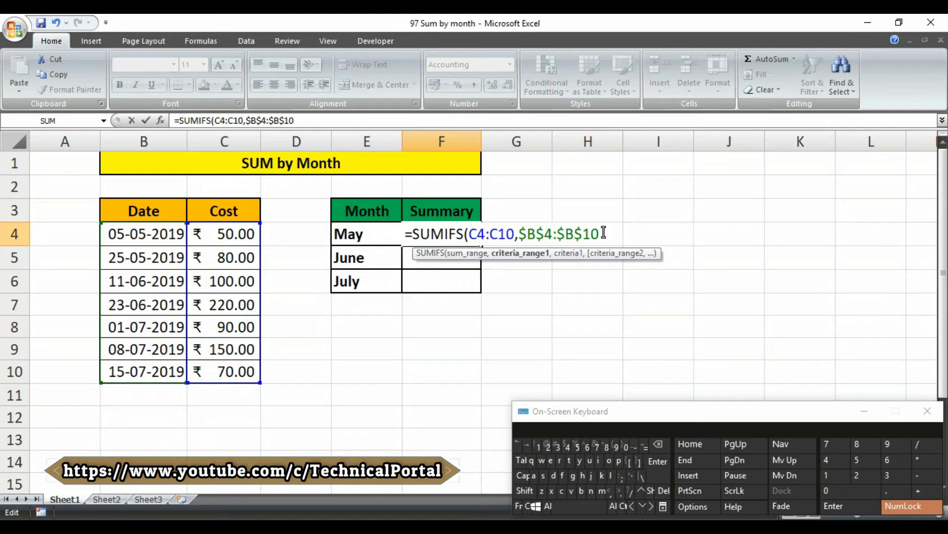
text(,)
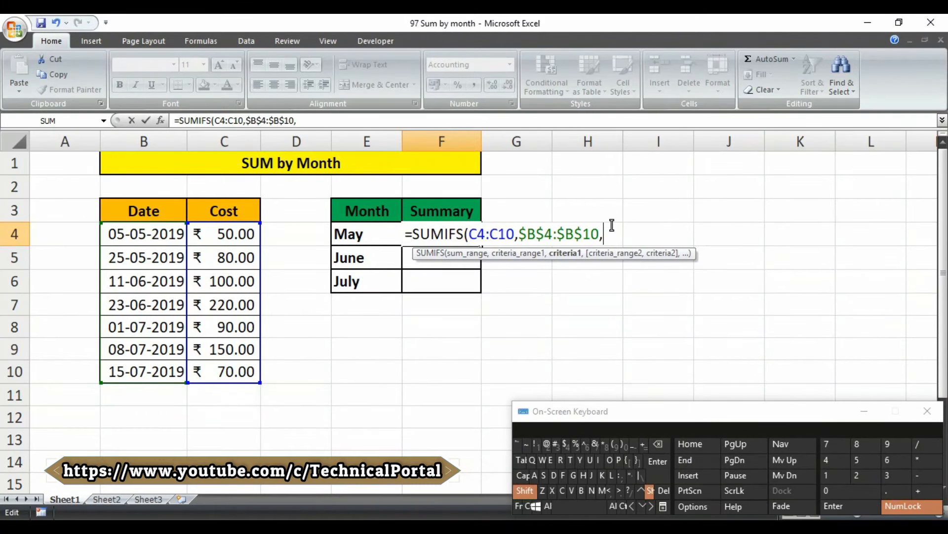
Step: Add the first criterion ">="&E4 to the SUMIFS formula, referencing the May cell
text(")
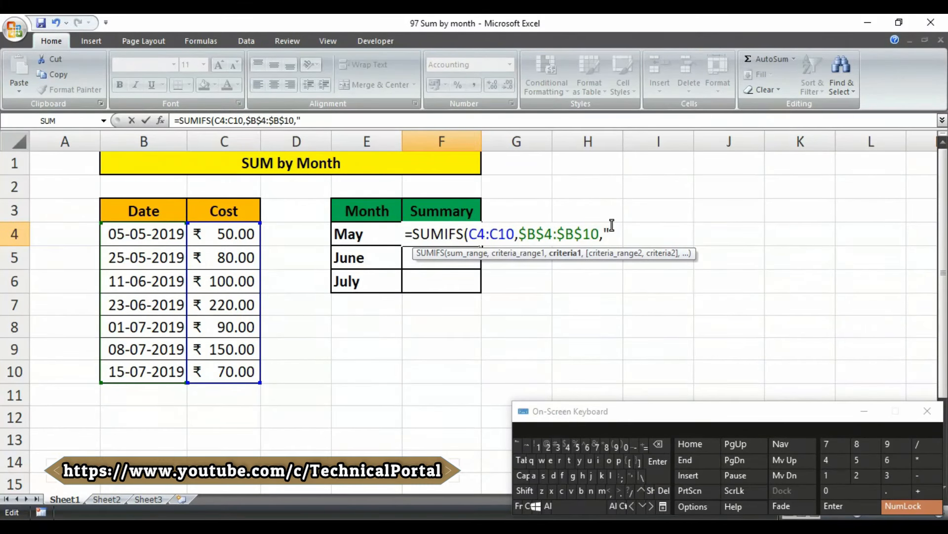
text(>=)
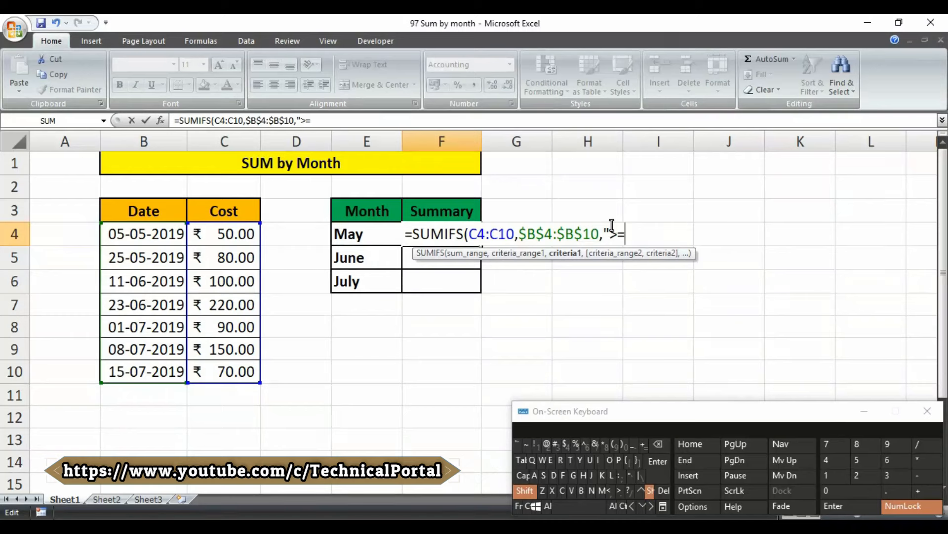
text("&)
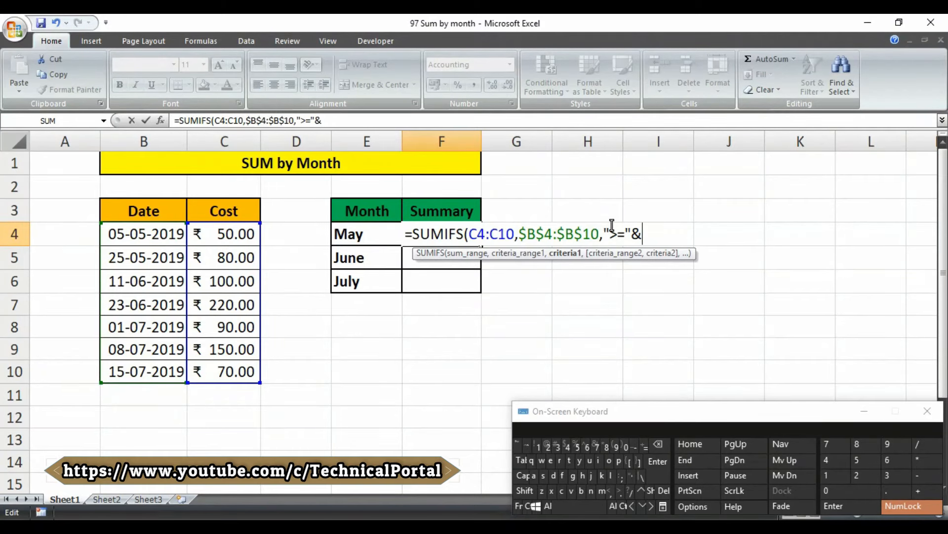
click(351, 240)
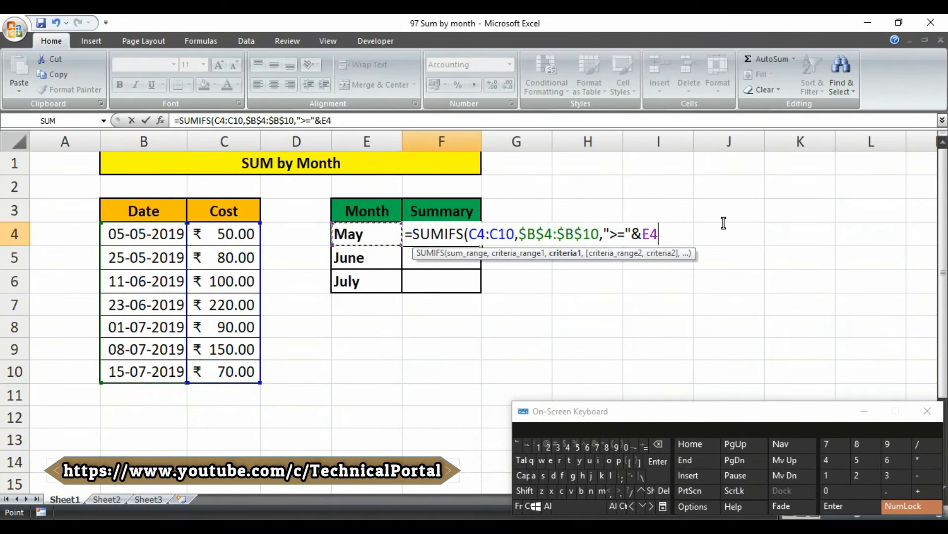
text(,)
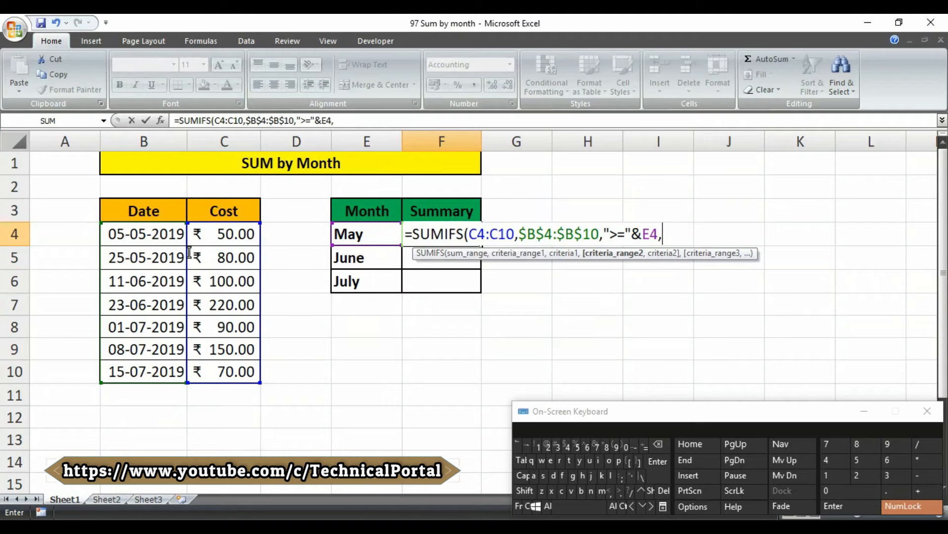
Step: Add $B$4:$B$10 as the second criteria range and begin its criterion with "<="&
drag(151, 238, 154, 368)
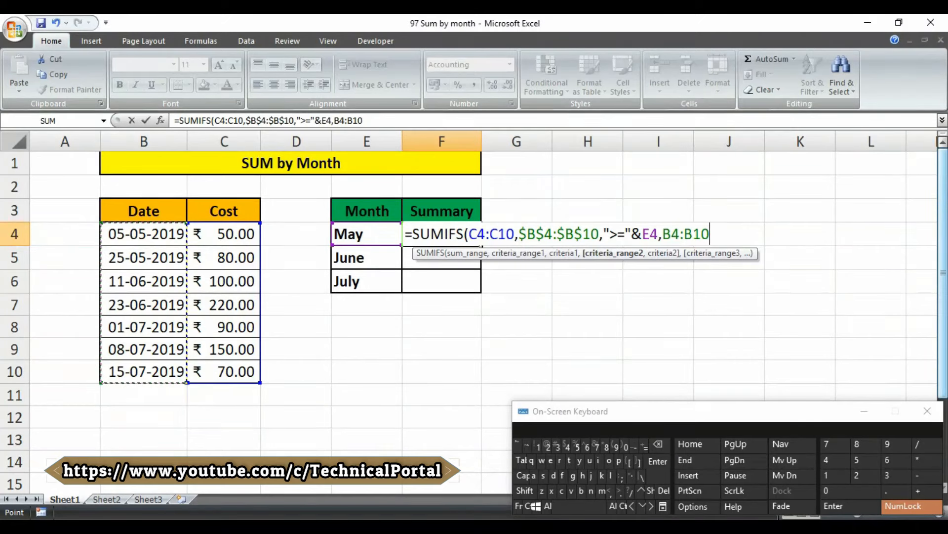
key(F4)
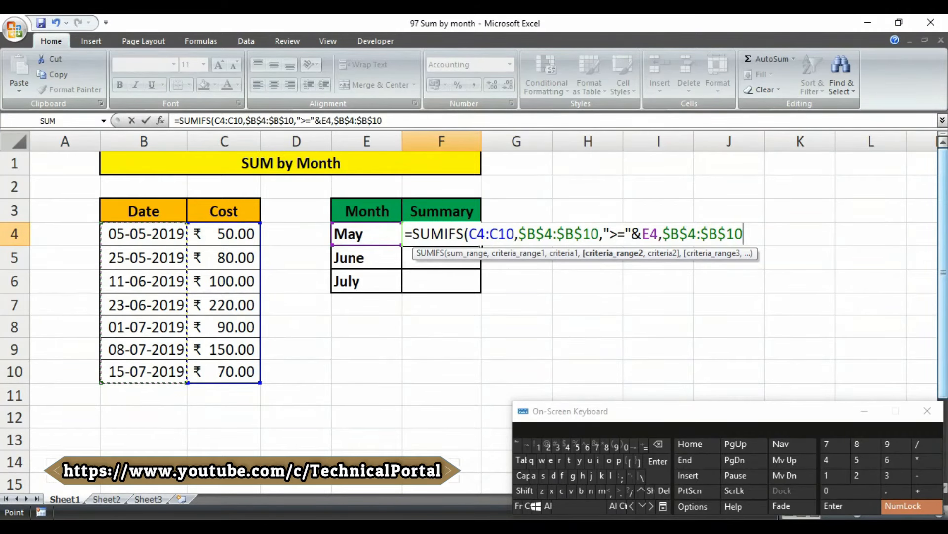
text(,)
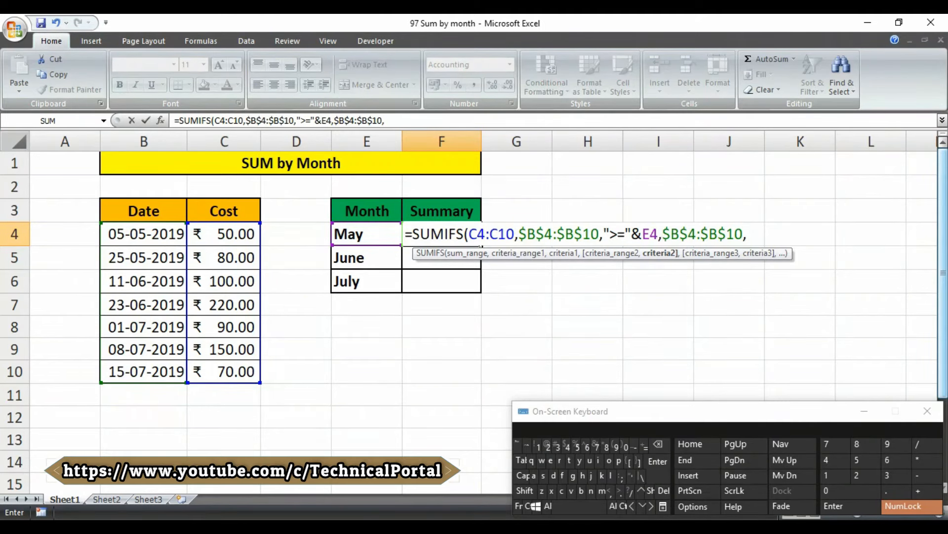
text(")
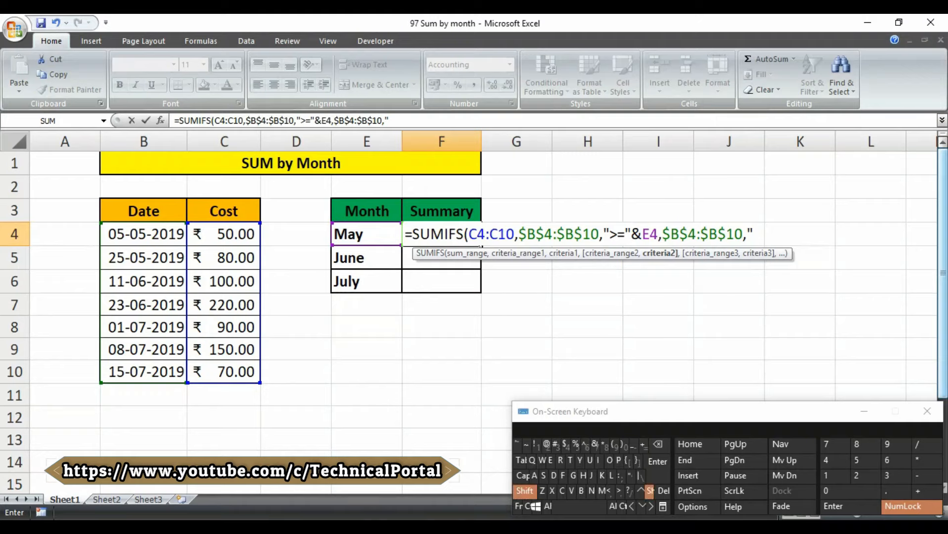
text(<)
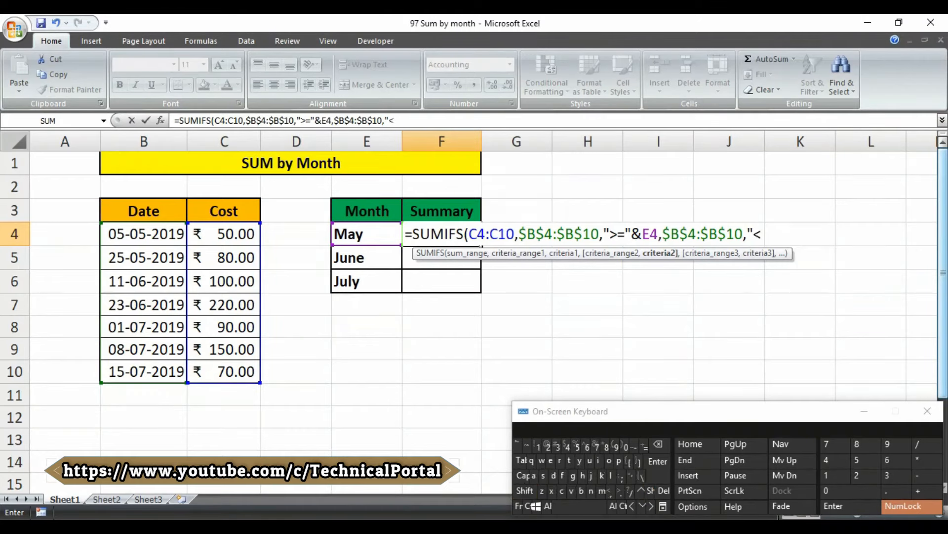
text(=")
key(shift)
text(&)
Step: Complete the second criterion with EOMONTH(E4,0), close the SUMIFS formula and enter it in F4
text(eomo)
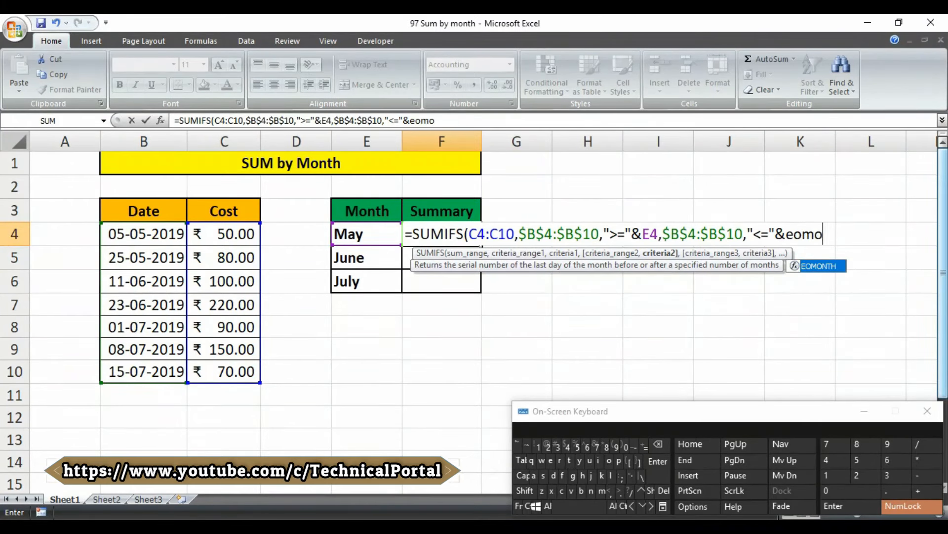
key(Tab)
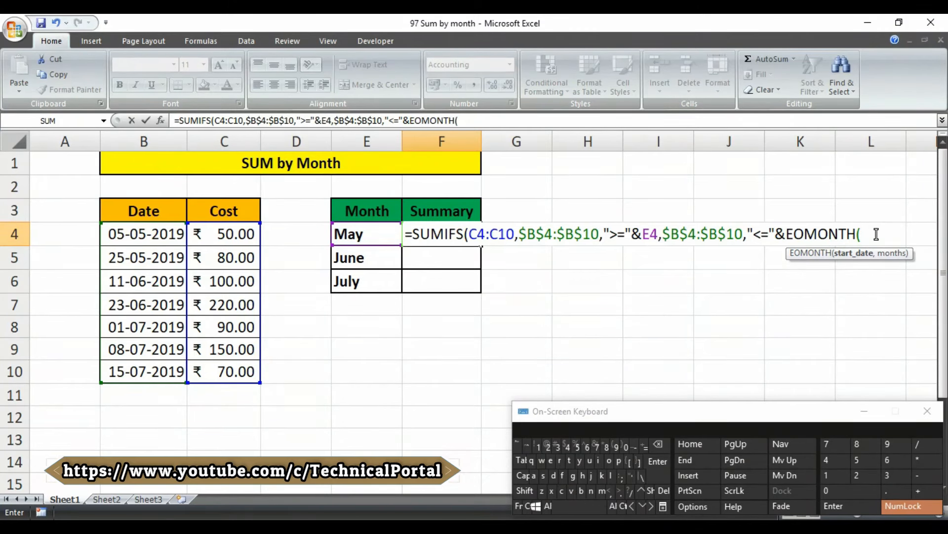
key(BackSpace)
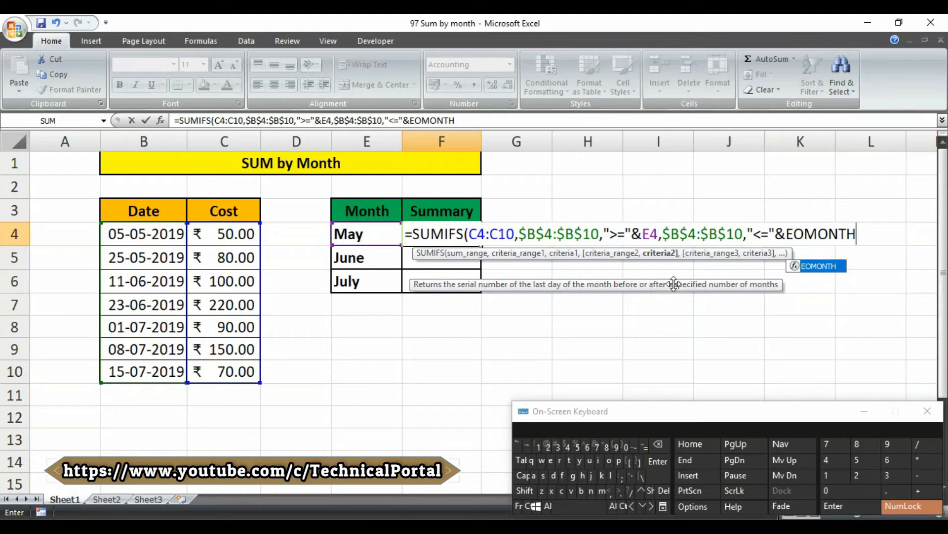
text(()
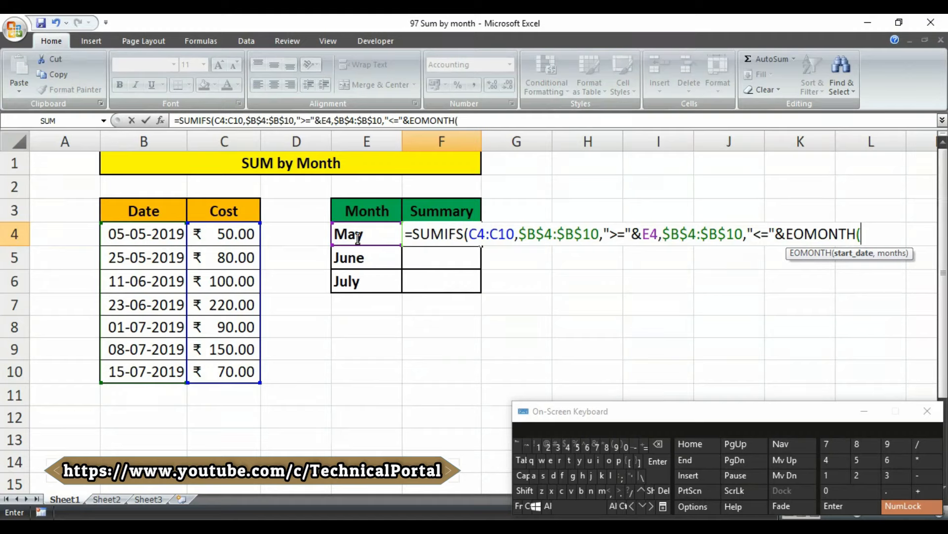
click(358, 238)
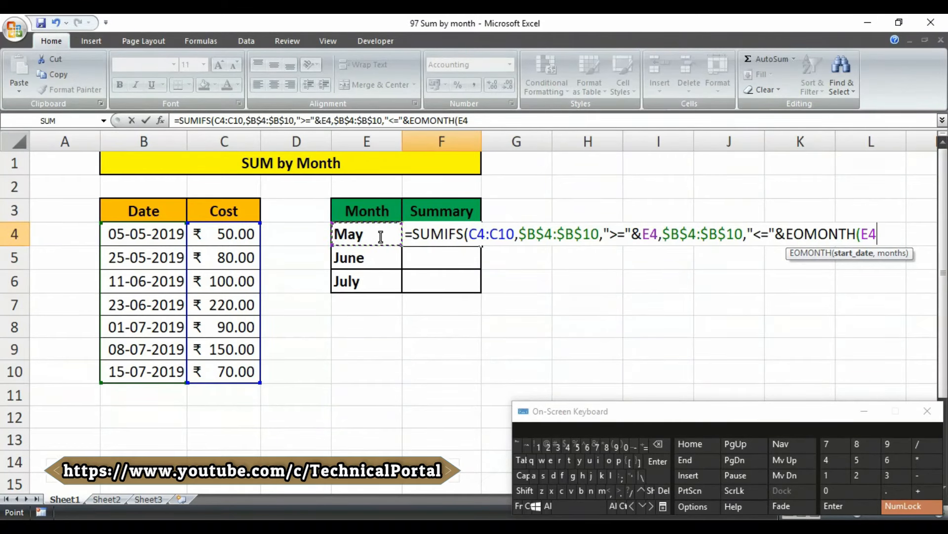
text(,)
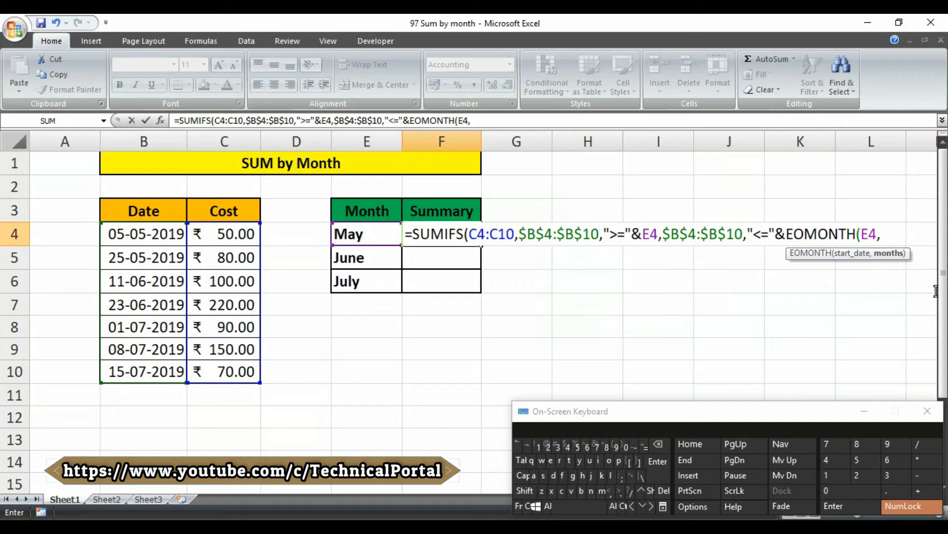
text(0))
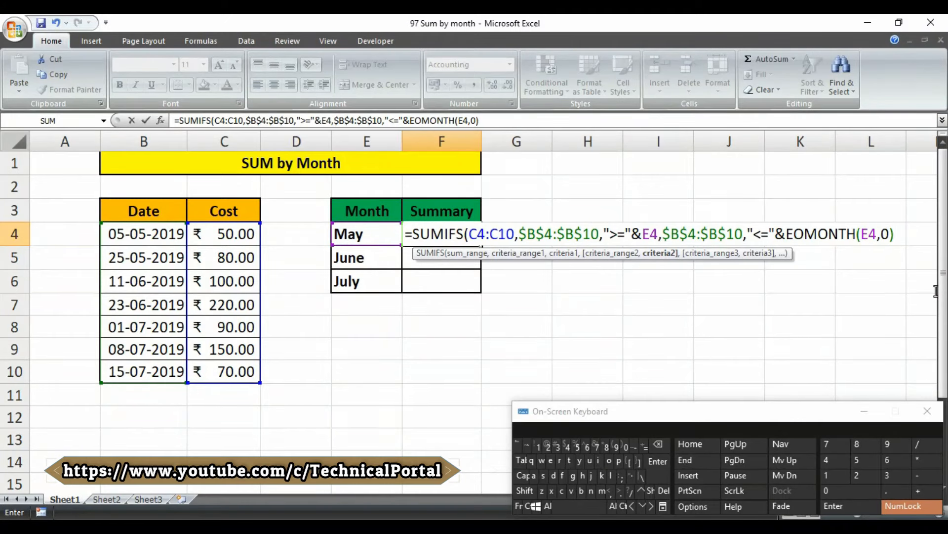
text())
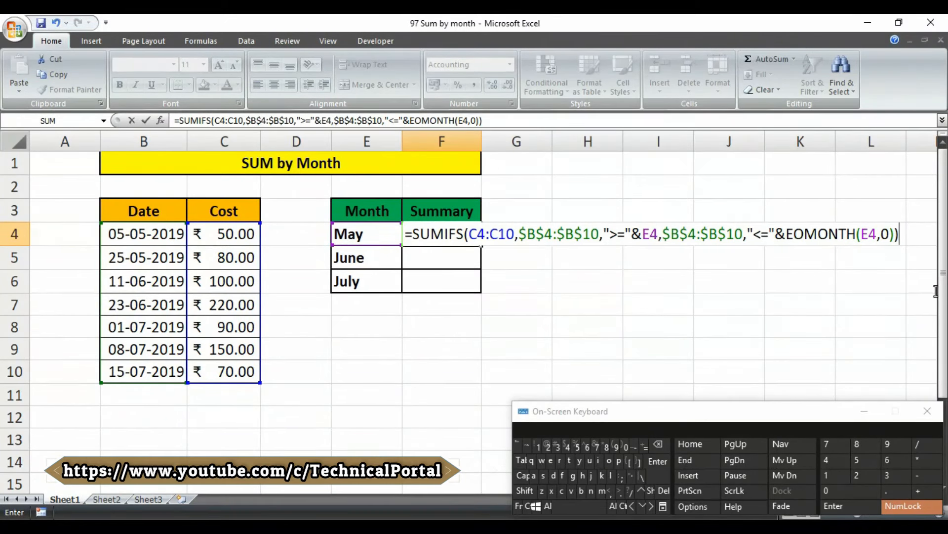
key(Return)
click(147, 240)
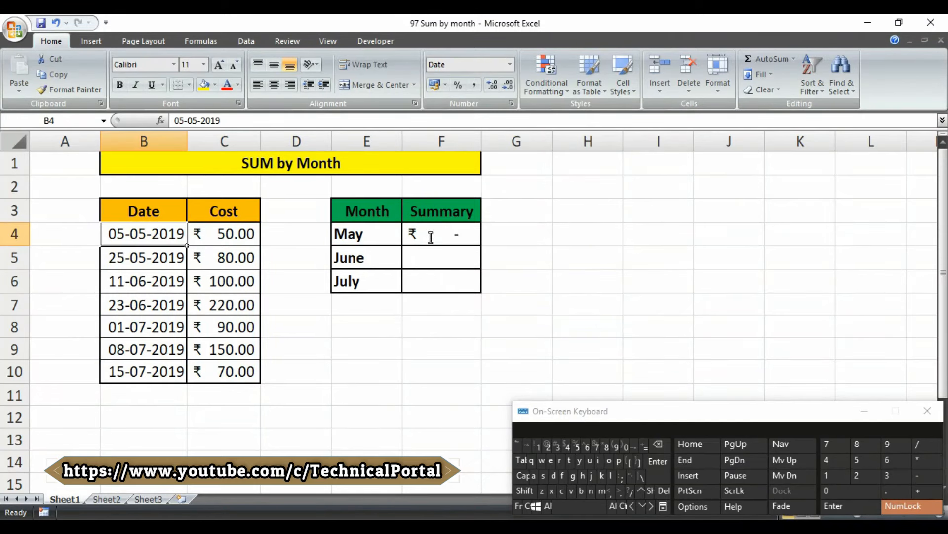
click(428, 238)
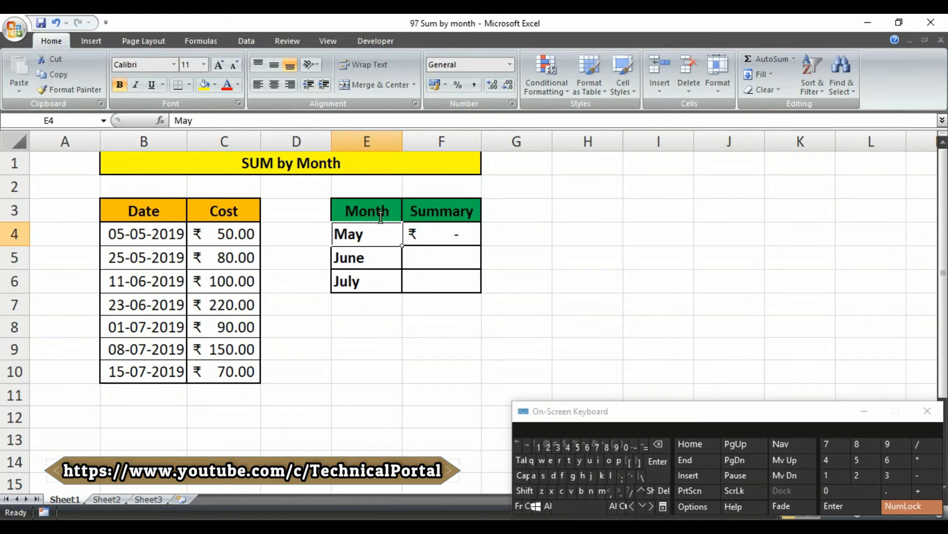
Step: Apply the custom number format mmmm to the month cells E4:E6
drag(364, 233, 357, 285)
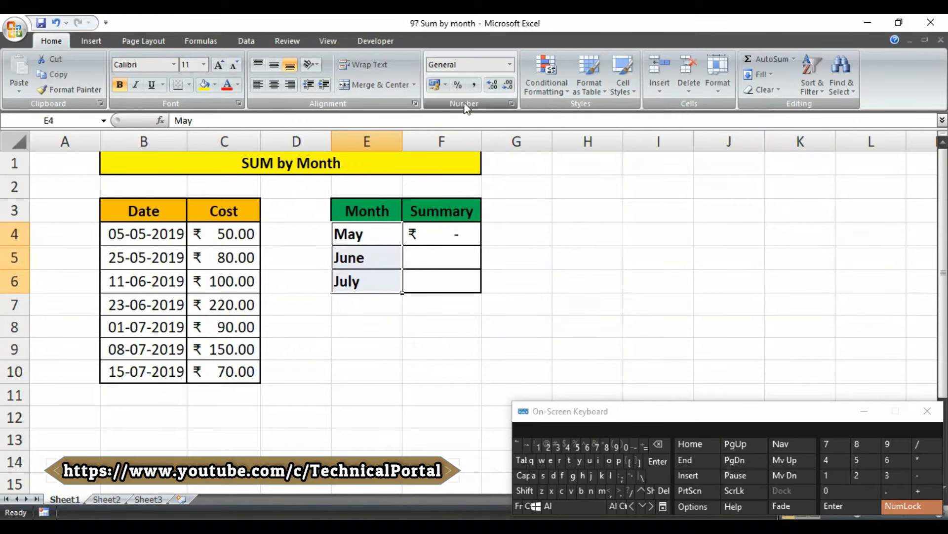
click(512, 65)
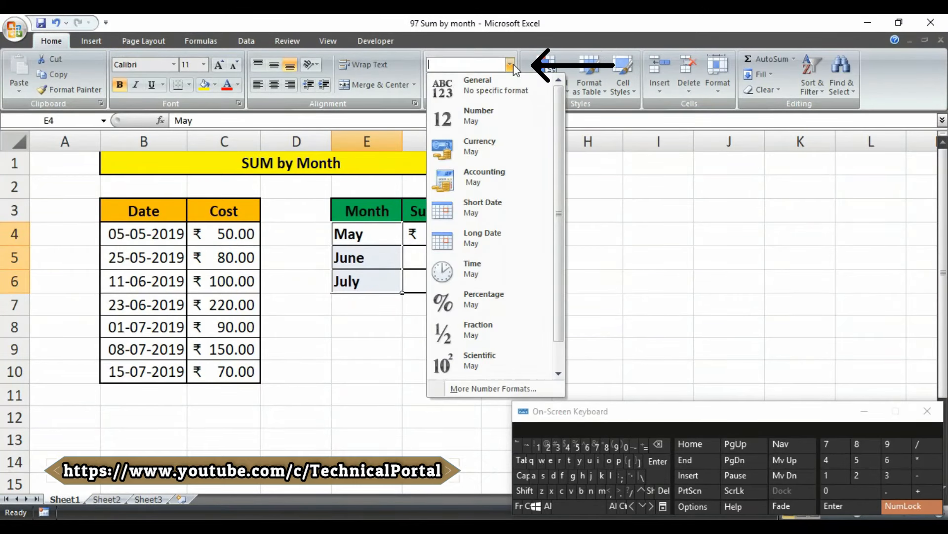
click(481, 392)
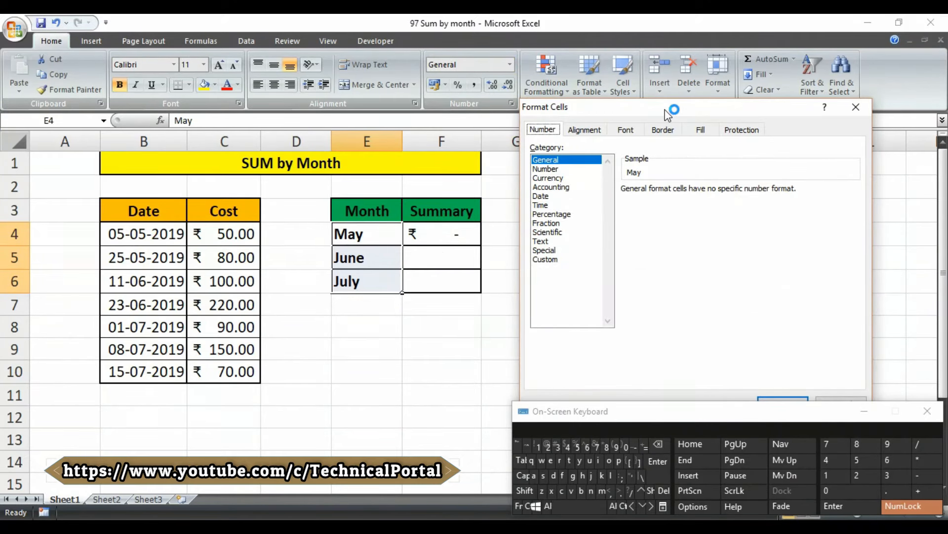
drag(665, 110, 632, 65)
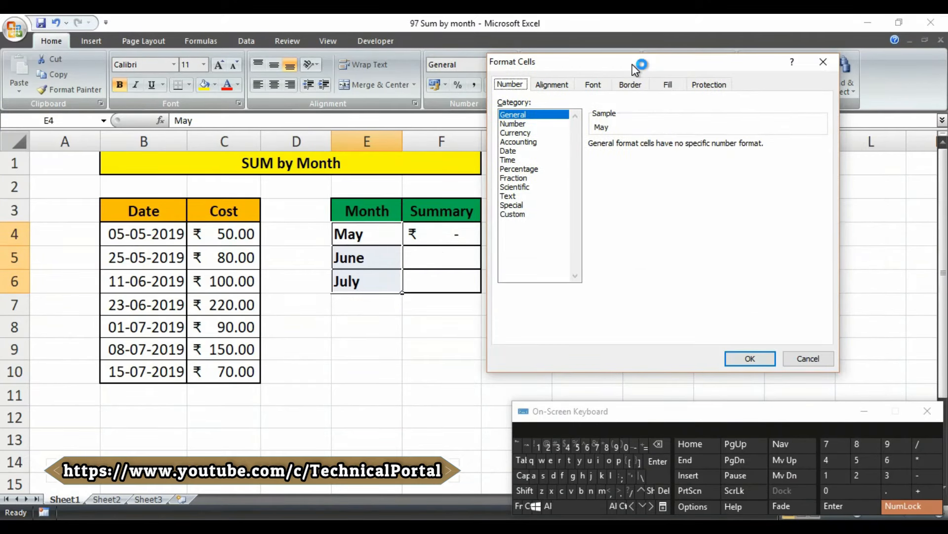
click(514, 216)
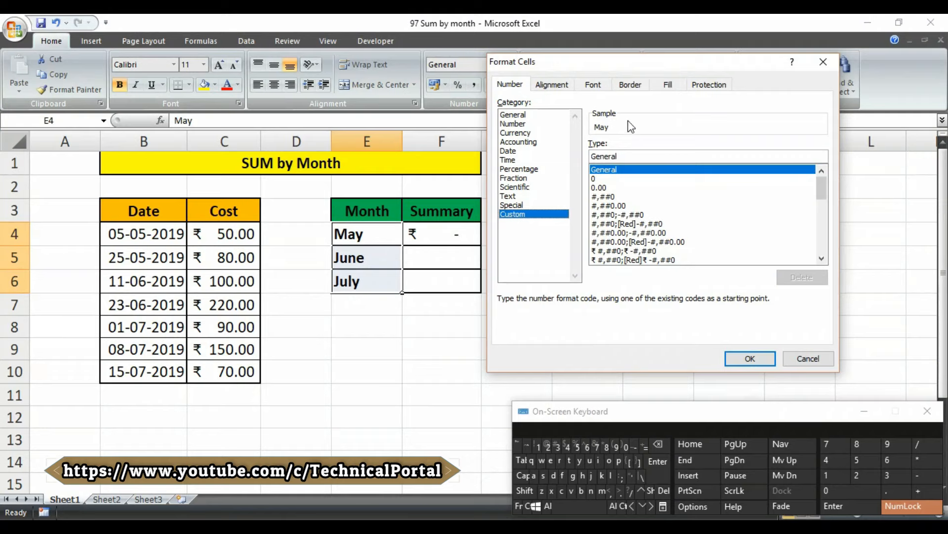
double_click(631, 156)
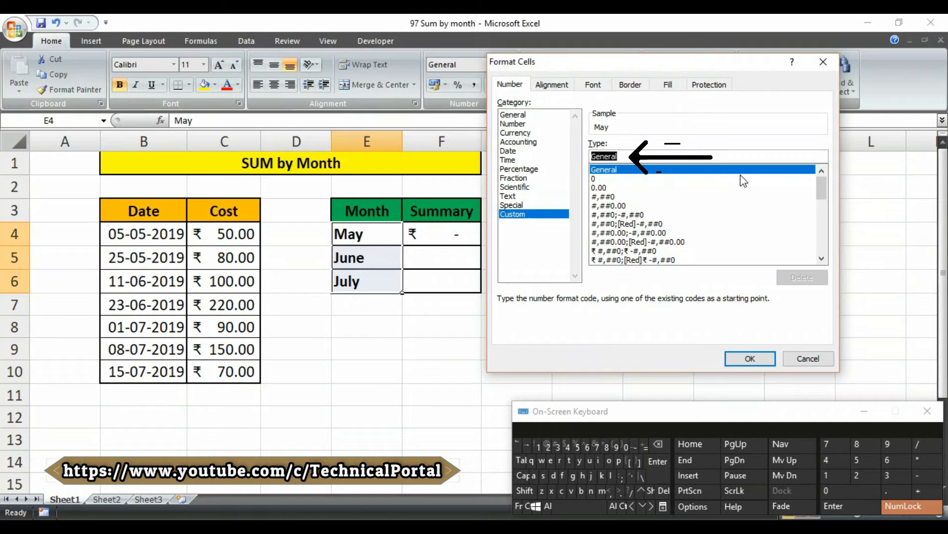
text(mmmm)
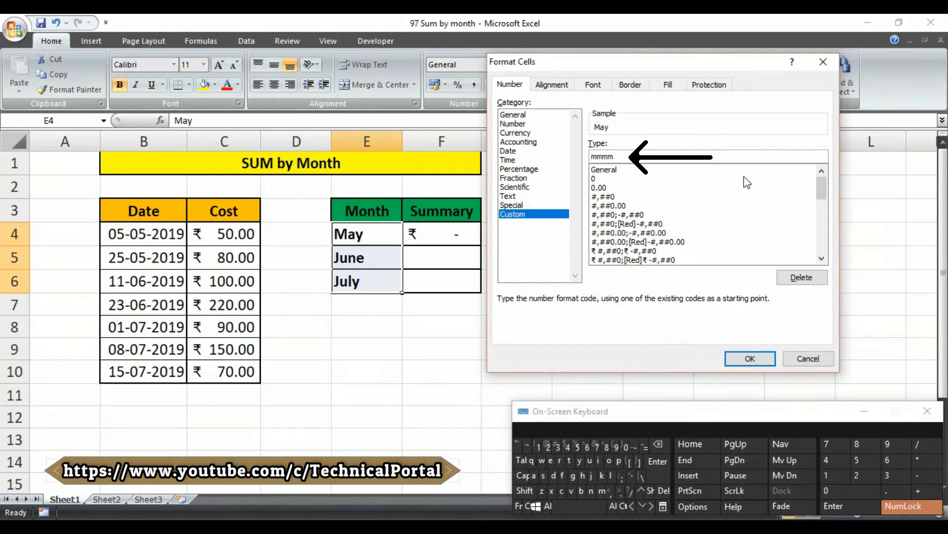
click(750, 358)
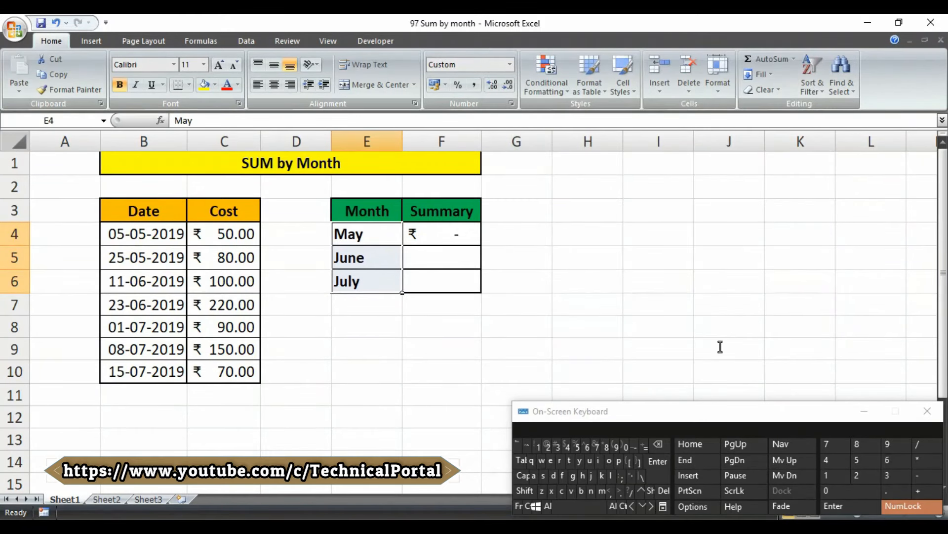
Step: Compare the contents of the May cell E4 with the first date in B4, ending with E4 selected
click(468, 238)
click(370, 242)
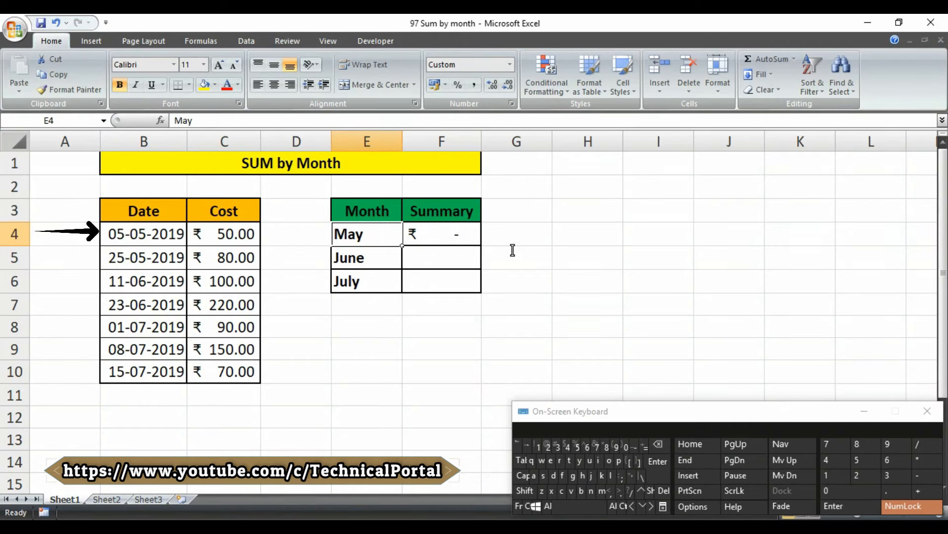
click(141, 241)
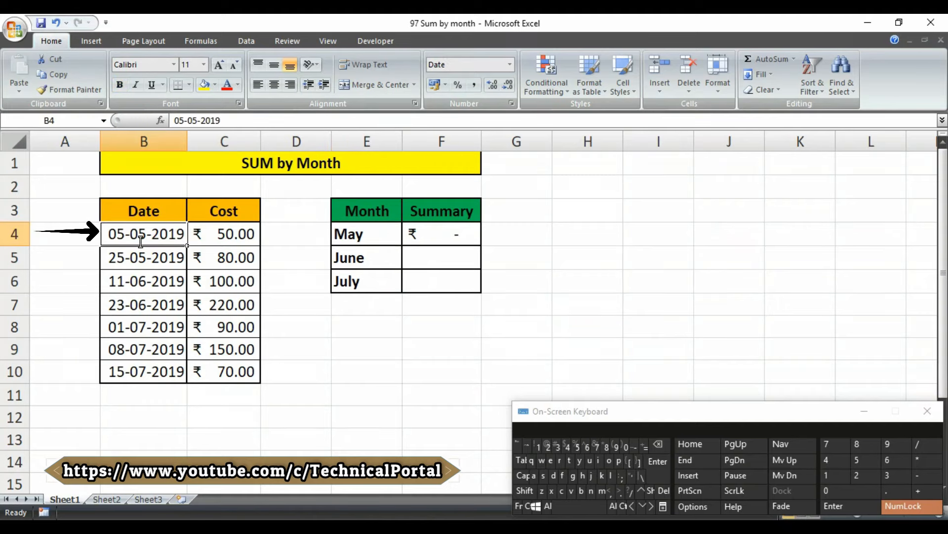
click(381, 238)
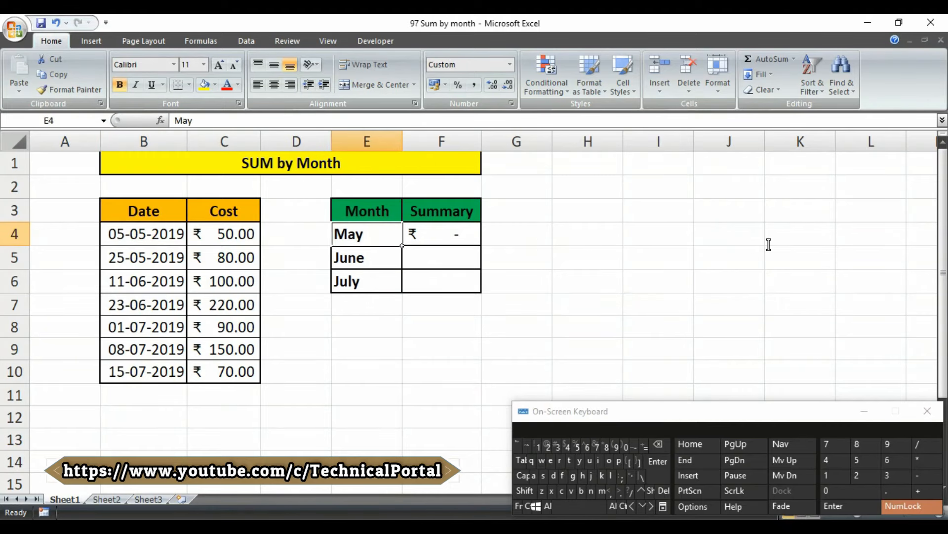